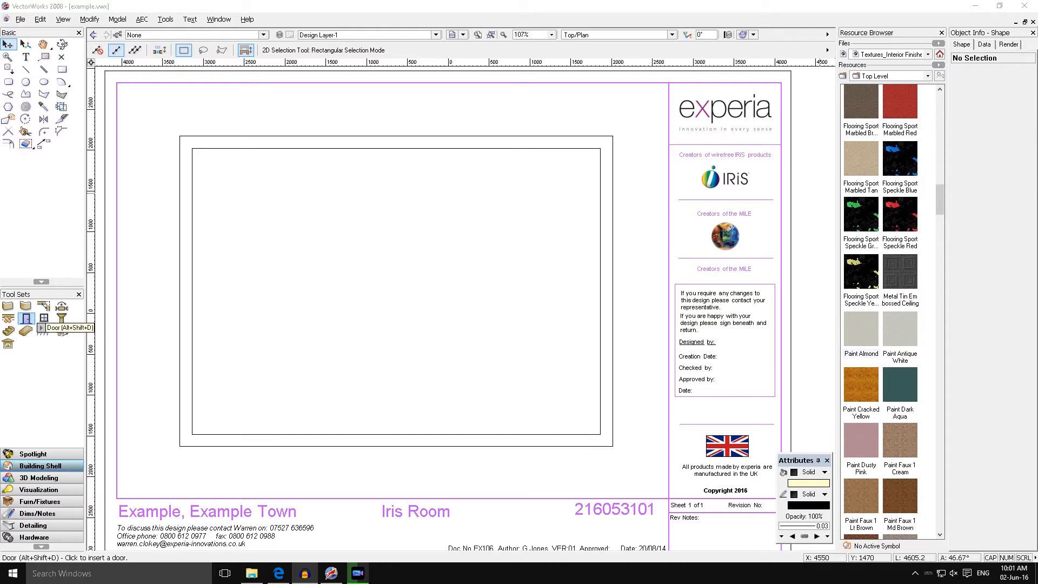
# Place a horizontal Constrained Linear Dimension about 1259 long from the room's lower-left inner corner, offset about 550 below the inner wall line
pyautogui.click(27, 319)
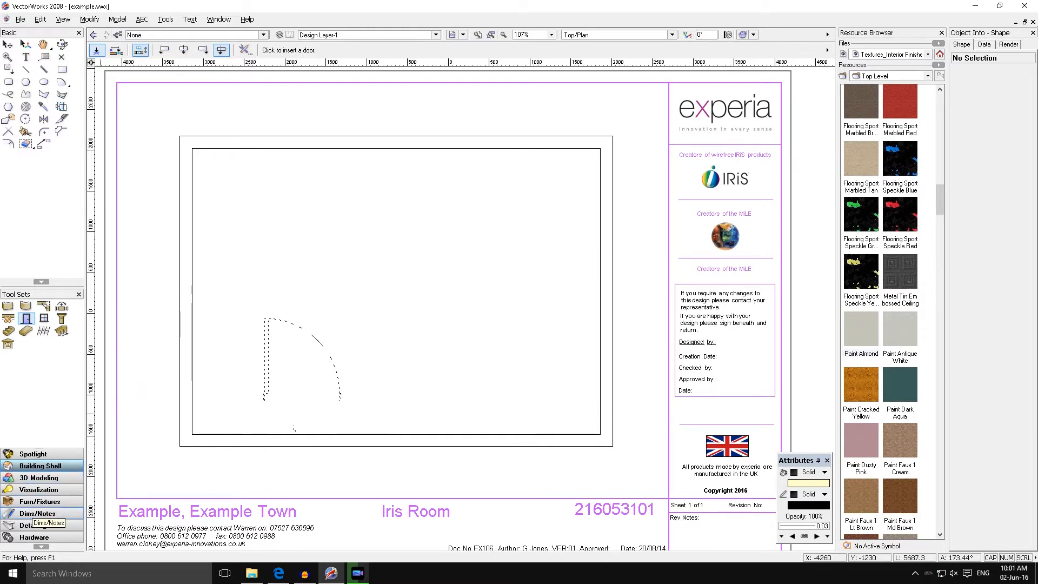
pyautogui.click(34, 513)
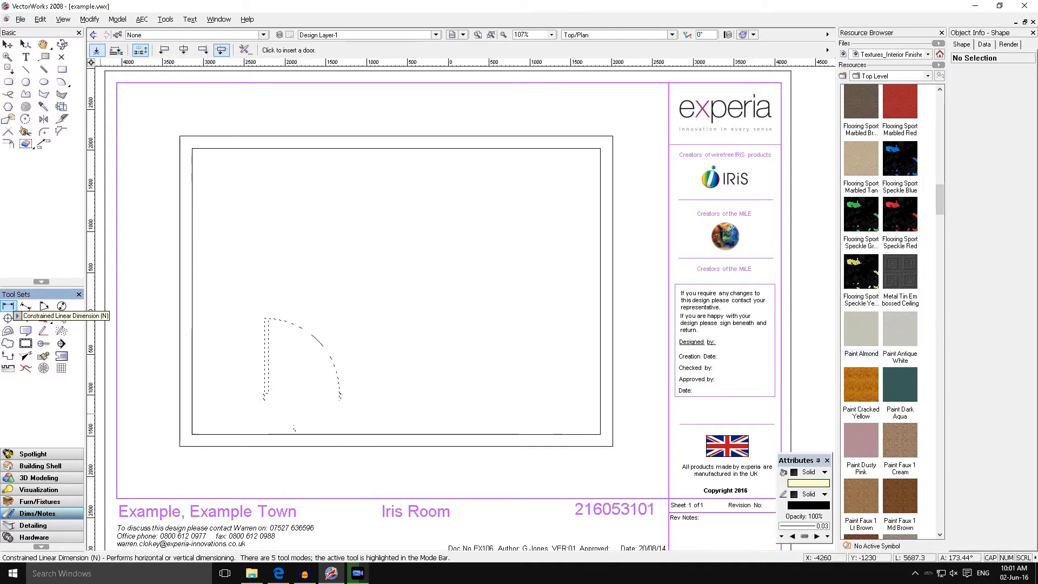
pyautogui.click(9, 307)
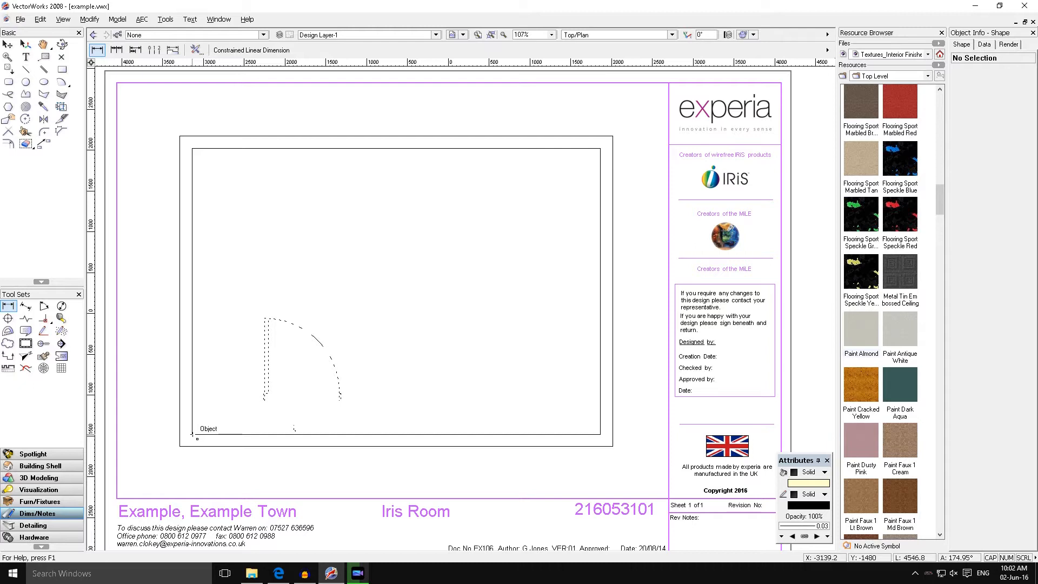
pyautogui.click(192, 434)
pyautogui.click(294, 432)
pyautogui.click(295, 432)
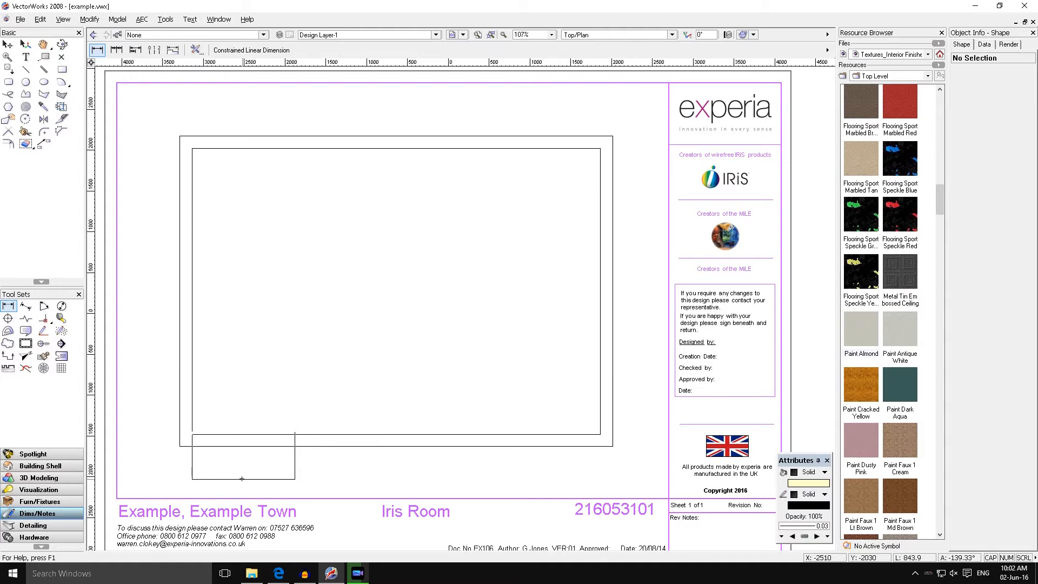
pyautogui.click(241, 478)
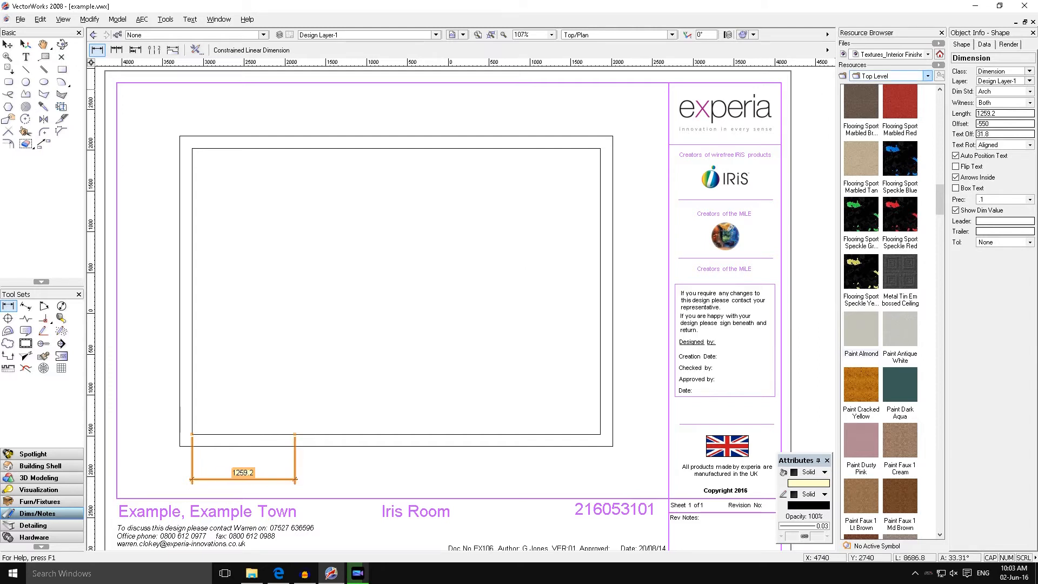
# Set the length of the dimension below the bottom wall to 550
pyautogui.doubleClick(1003, 114)
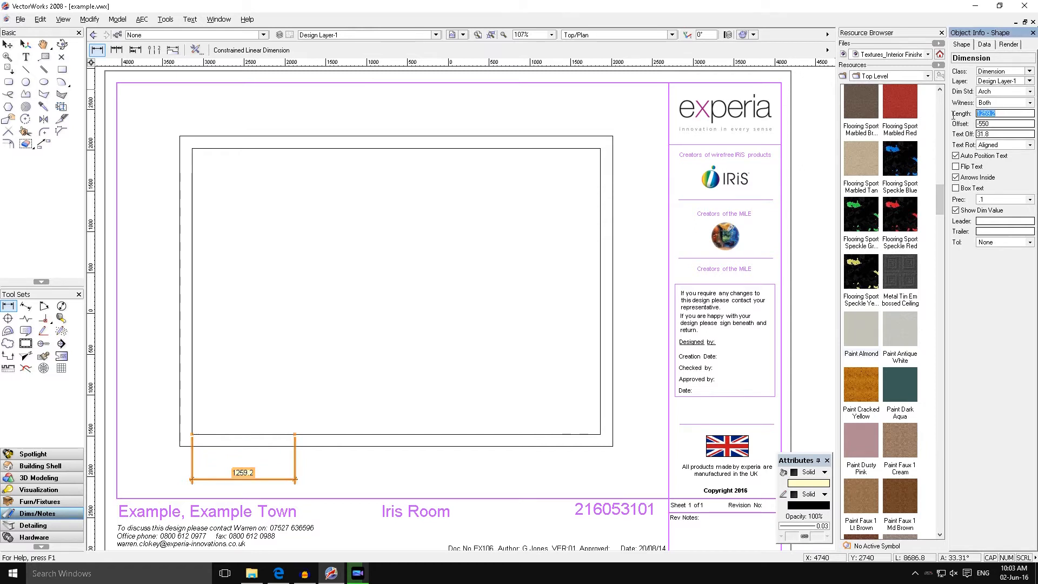
pyautogui.write('550')
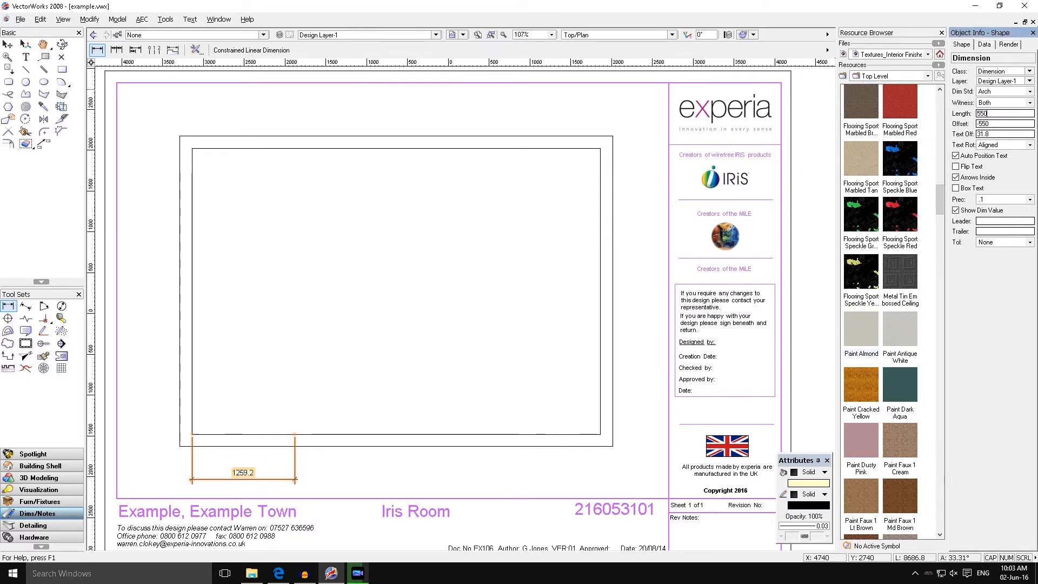
pyautogui.press('Return')
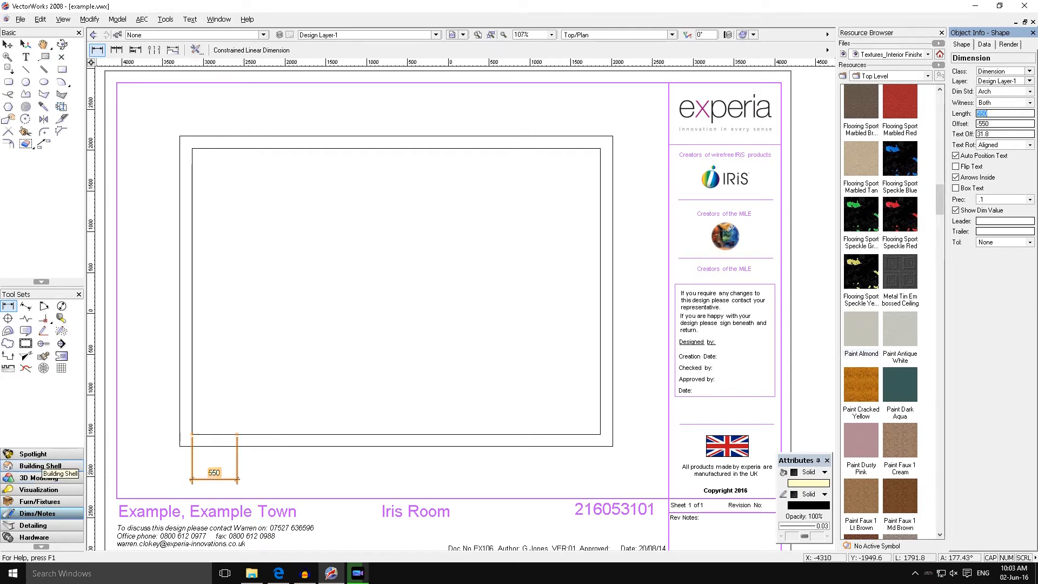
# Insert a door in the bottom wall to the right of the 550 dimension, hinged at its left jamb and swinging into the room
pyautogui.click(55, 469)
pyautogui.click(26, 319)
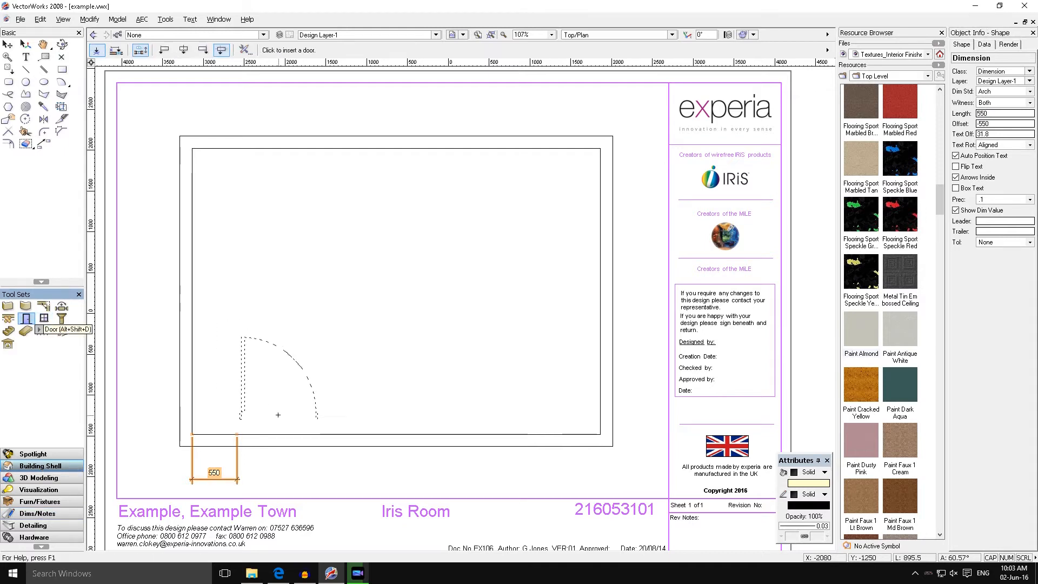
pyautogui.click(289, 440)
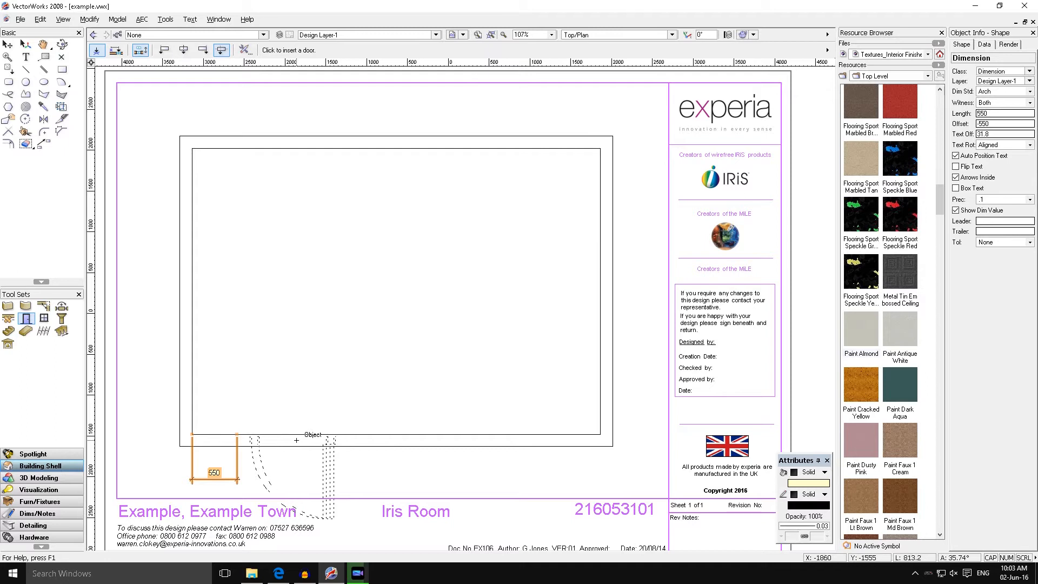
pyautogui.click(297, 440)
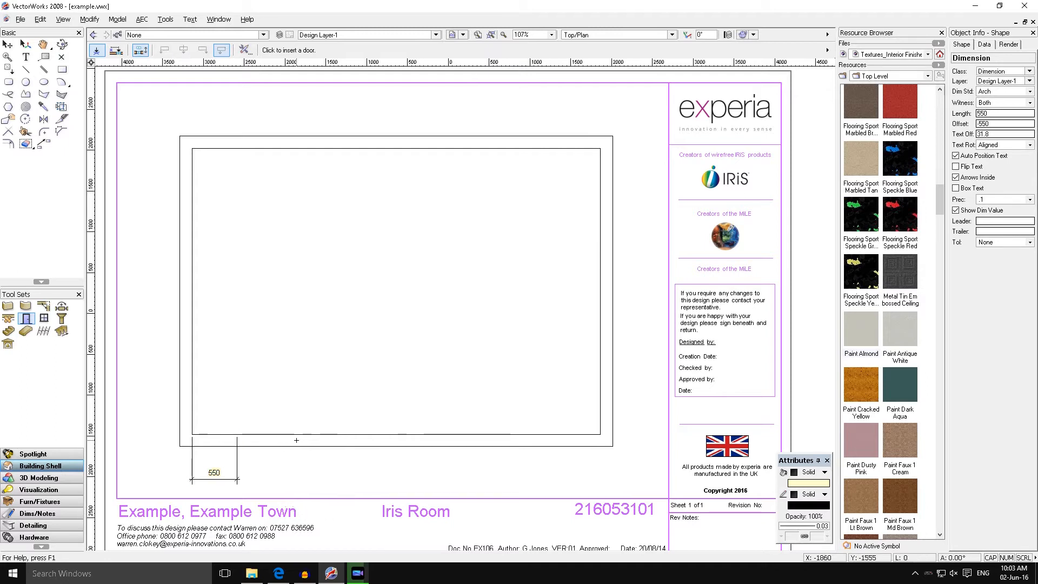
pyautogui.click(309, 440)
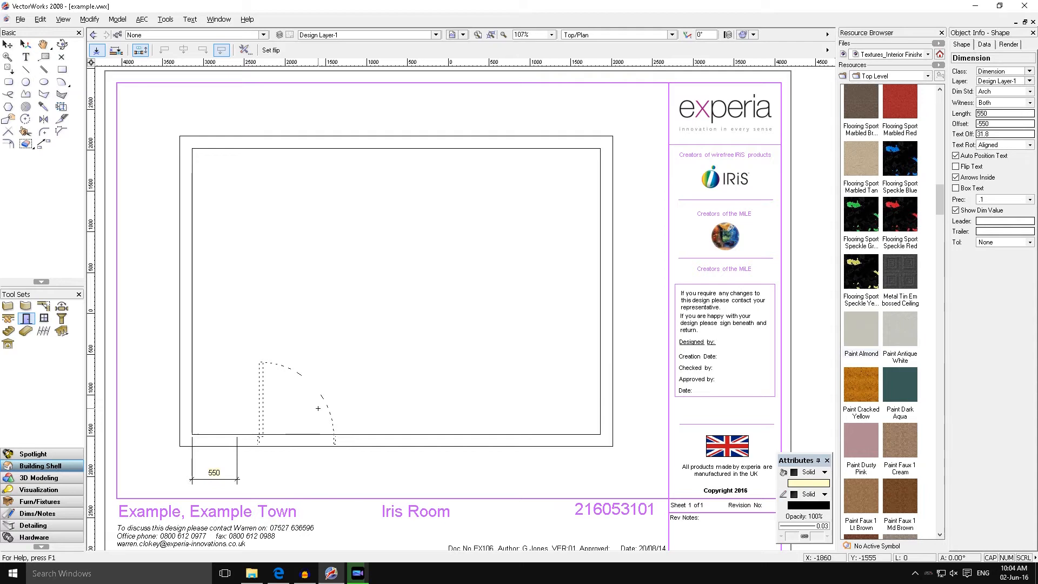
pyautogui.click(318, 409)
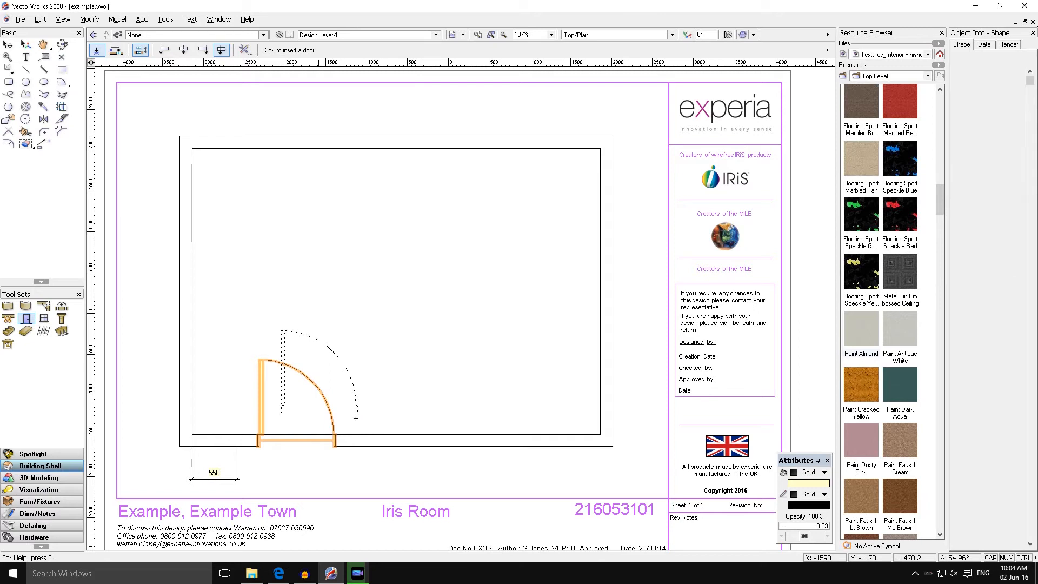
pyautogui.click(356, 418)
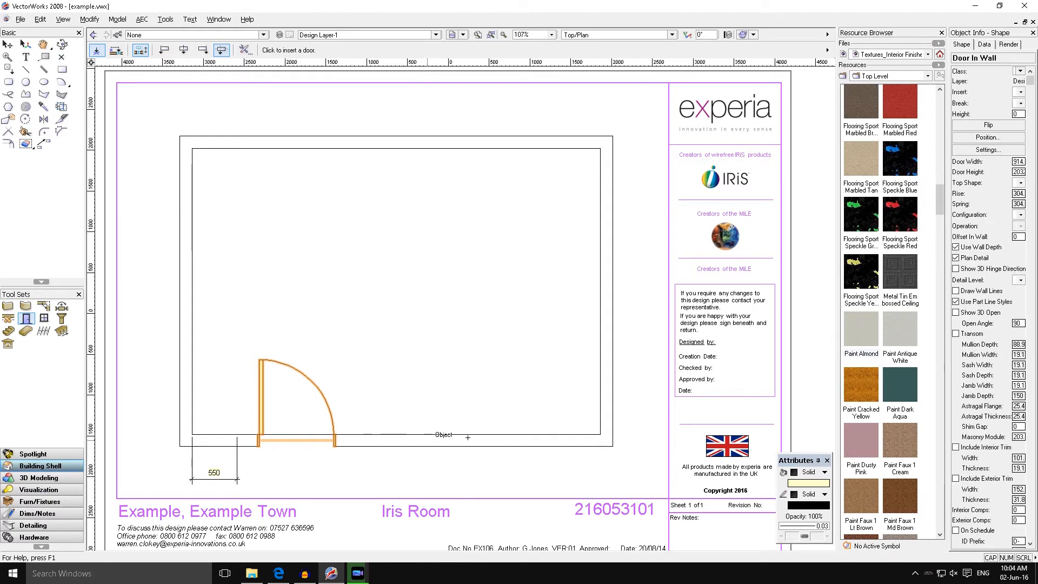
# Set the door's width to 1000 and its height to 2000
pyautogui.click(8, 45)
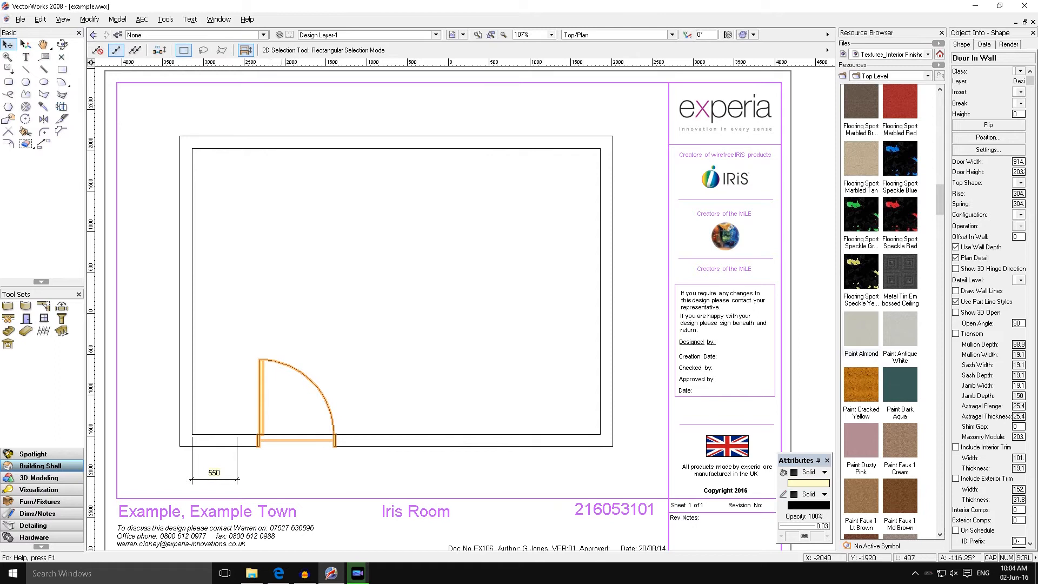
pyautogui.click(263, 405)
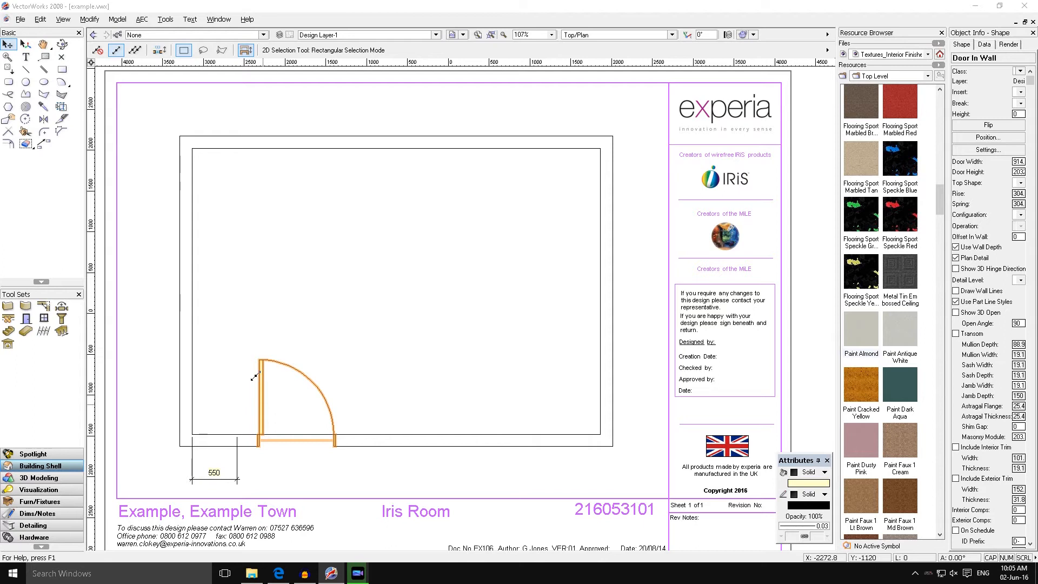
pyautogui.doubleClick(262, 396)
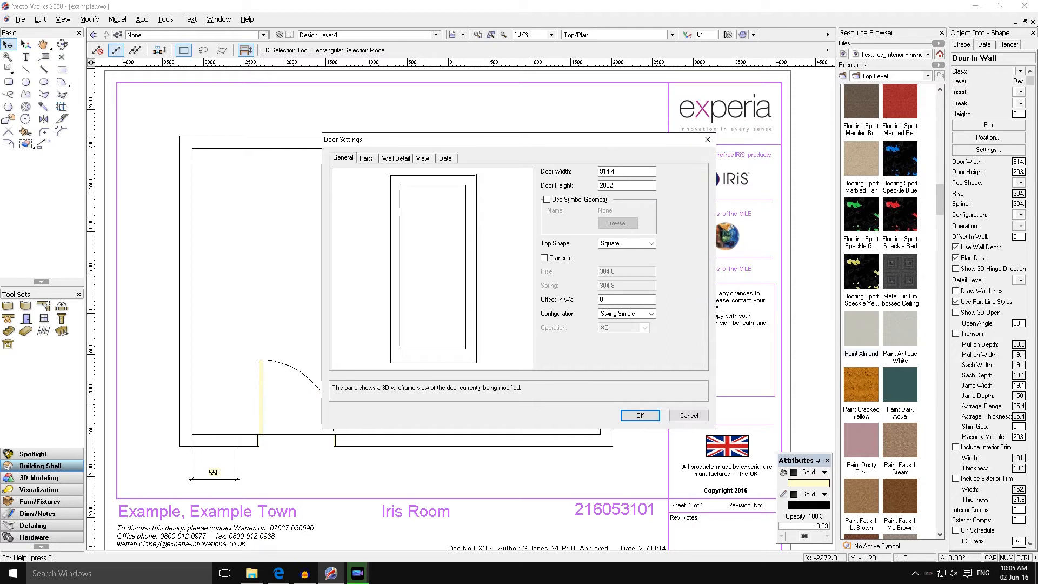
pyautogui.moveTo(618, 173); pyautogui.dragTo(575, 172)
pyautogui.write('1000')
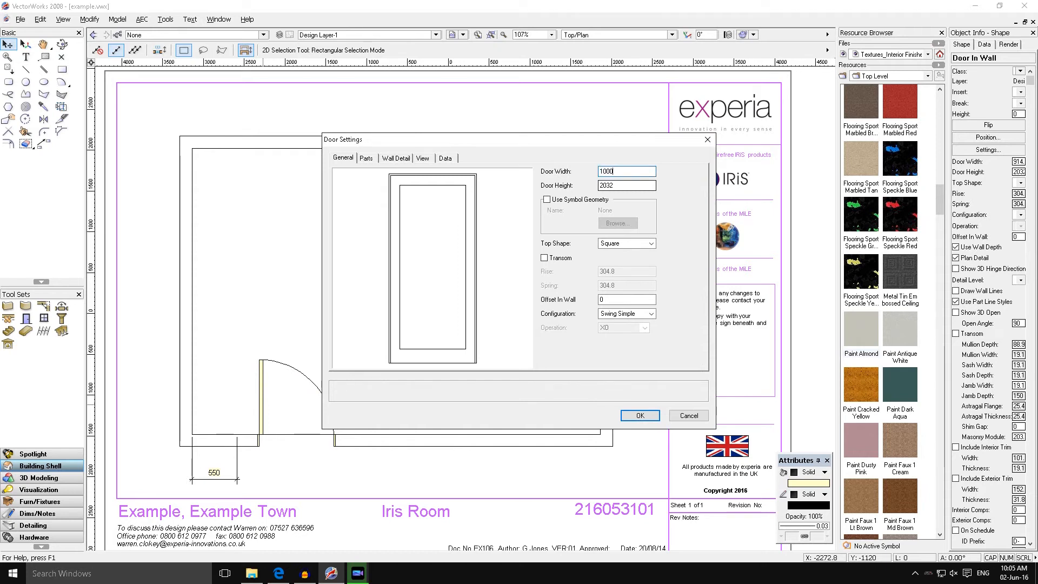
pyautogui.press('Tab')
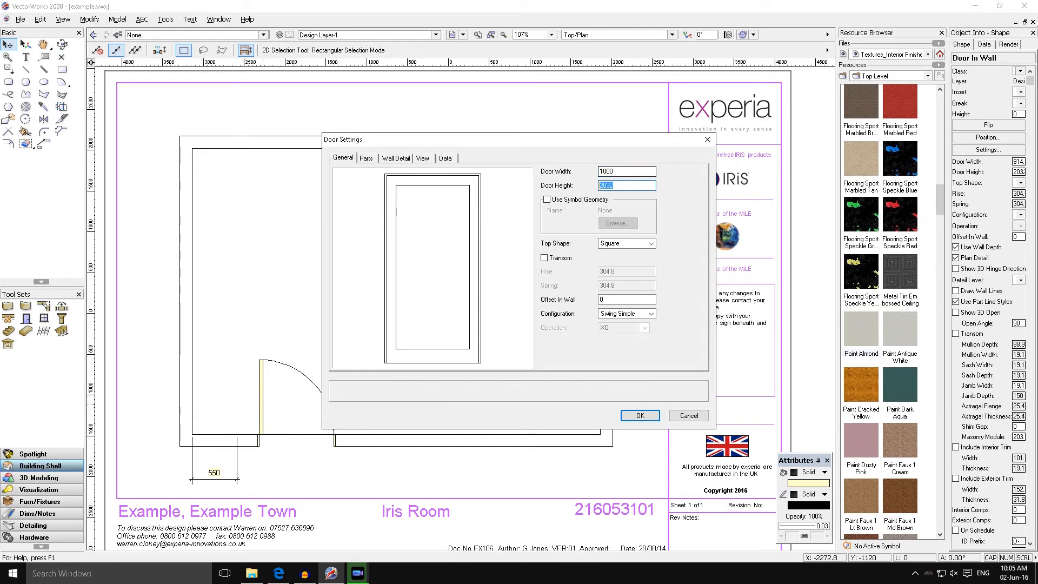
pyautogui.write('2000')
pyautogui.press('Return')
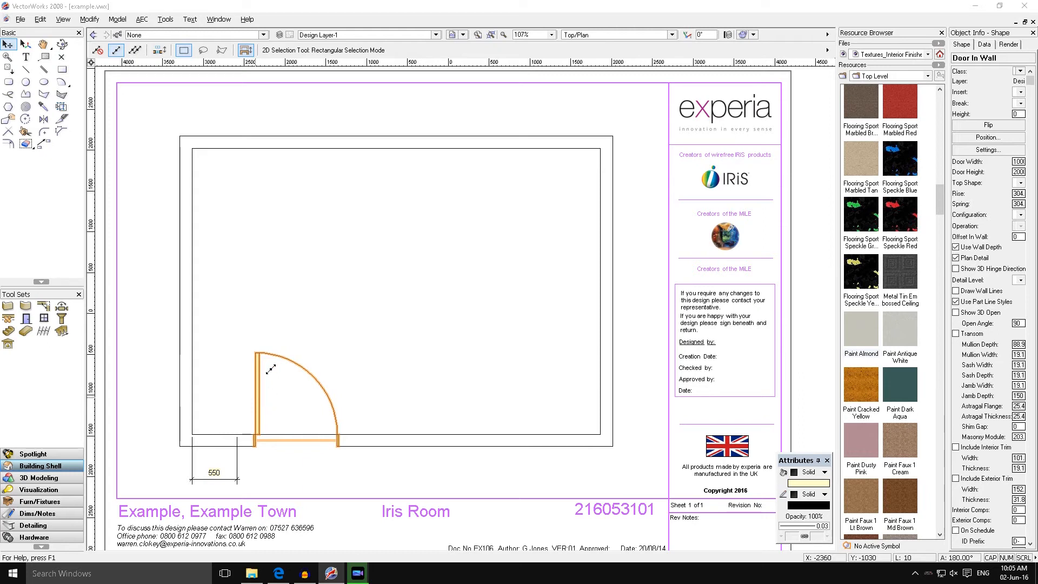
# Try the Round and Sloped top shapes in the door's settings and return the top shape to Square
pyautogui.doubleClick(261, 433)
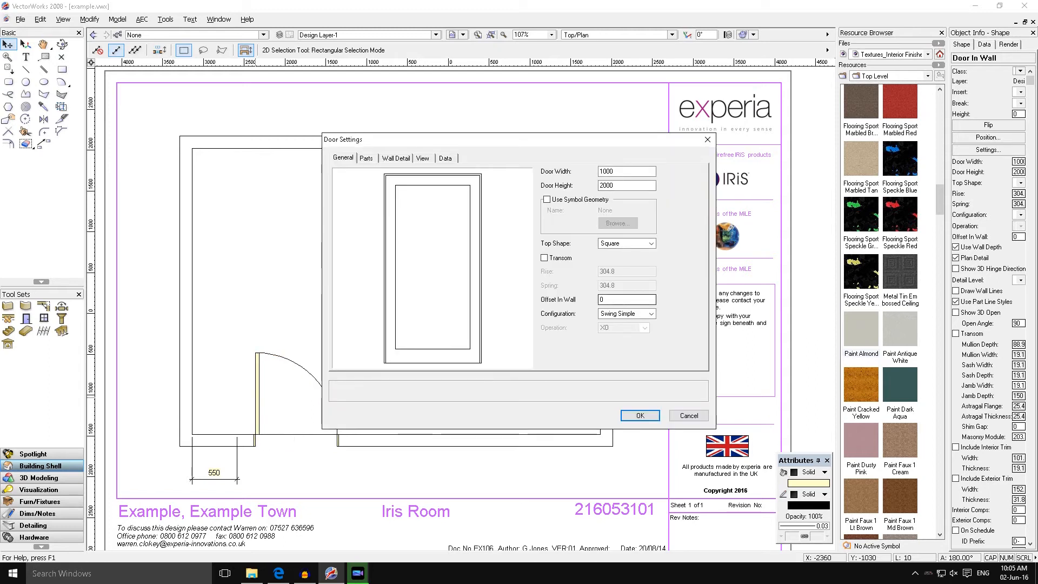
pyautogui.click(626, 244)
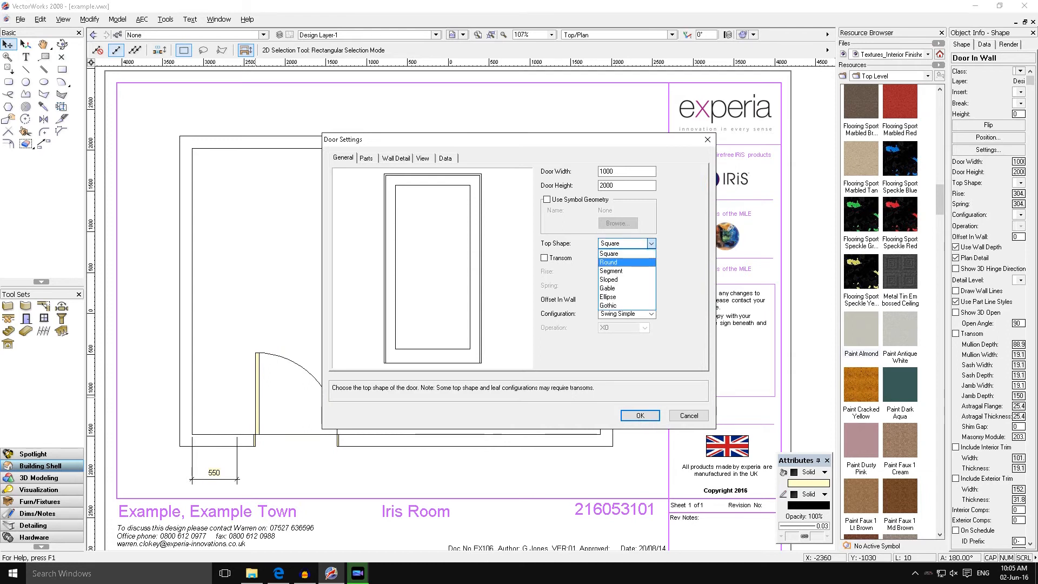
pyautogui.click(627, 262)
pyautogui.click(651, 244)
pyautogui.click(627, 280)
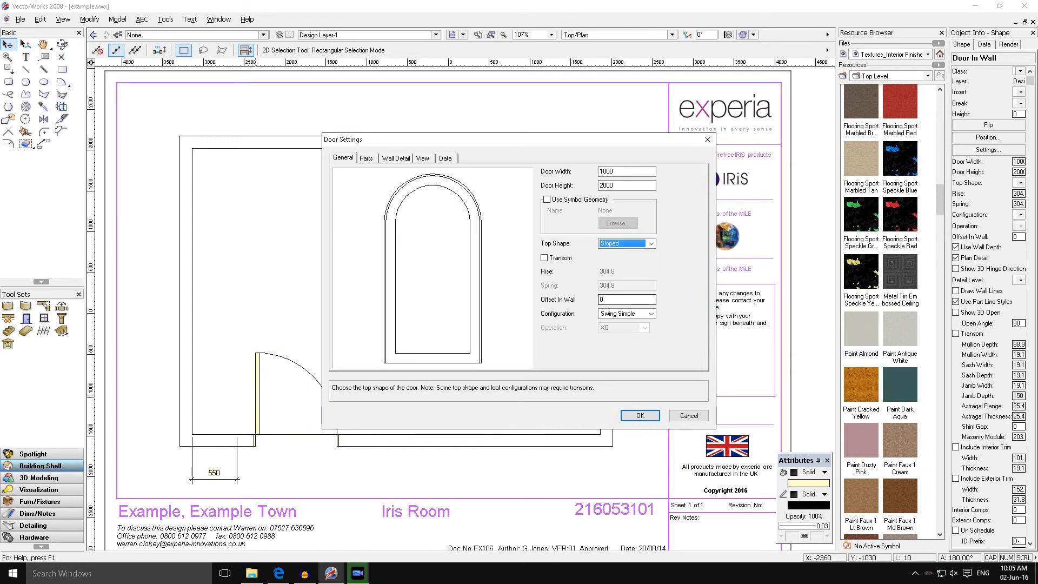
pyautogui.click(633, 244)
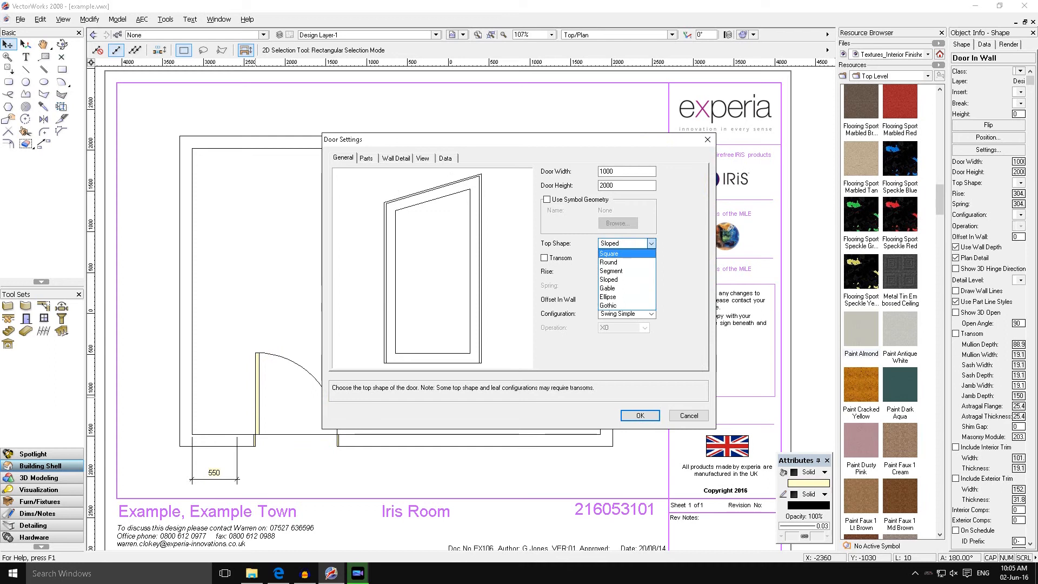
pyautogui.click(616, 254)
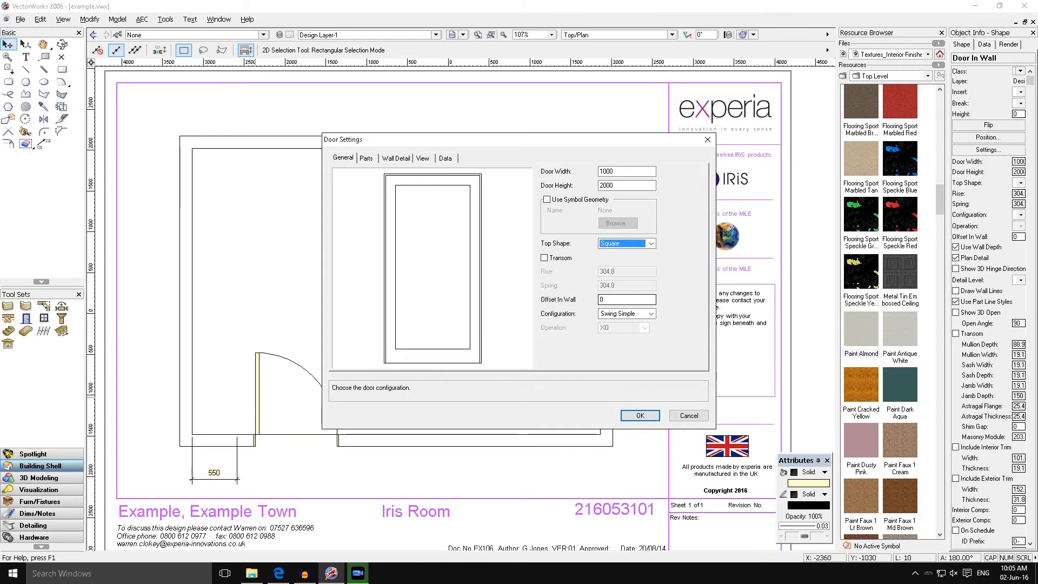
# Try the Swing Bi-part and Cased Opening door configurations, return to Swing Simple and accept the settings
pyautogui.click(627, 313)
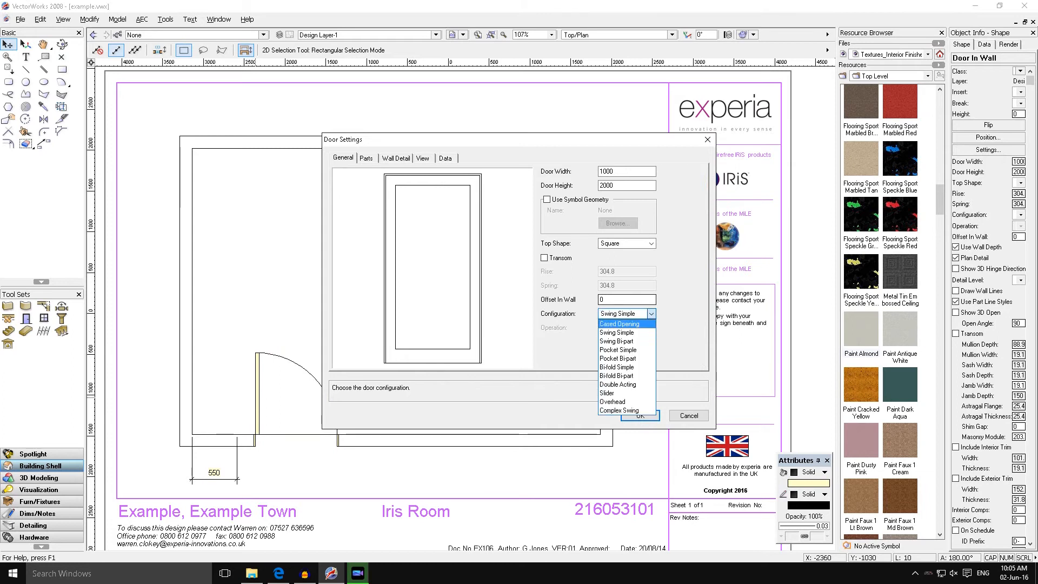
pyautogui.press('Return')
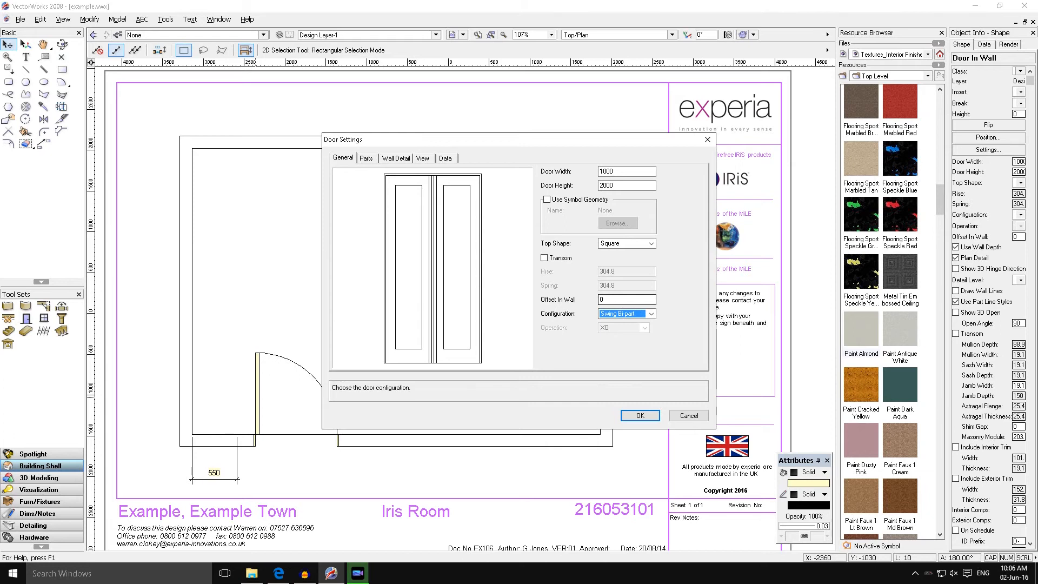
pyautogui.click(652, 314)
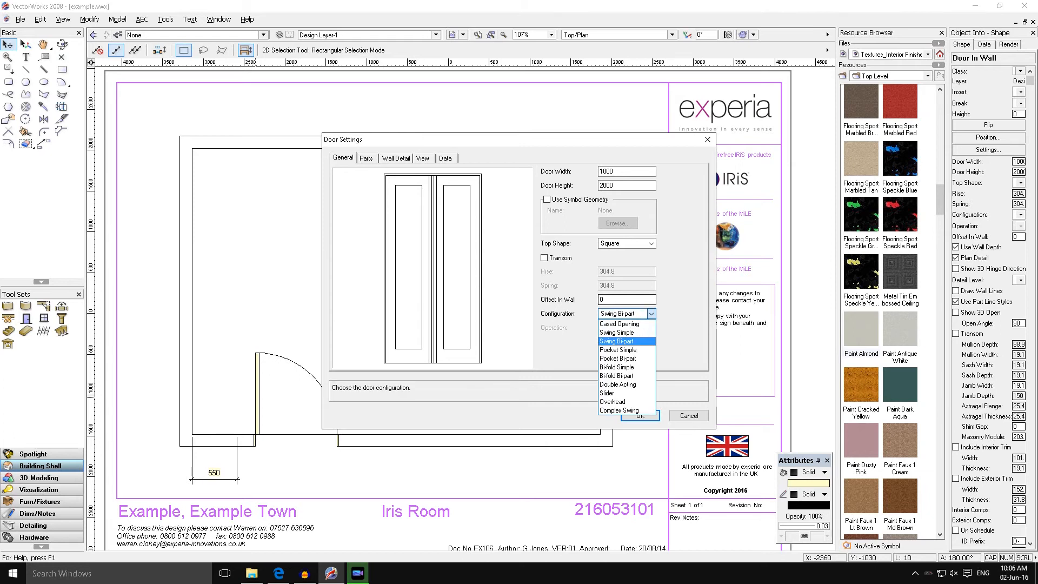
pyautogui.press('Up')
pyautogui.press('Up')
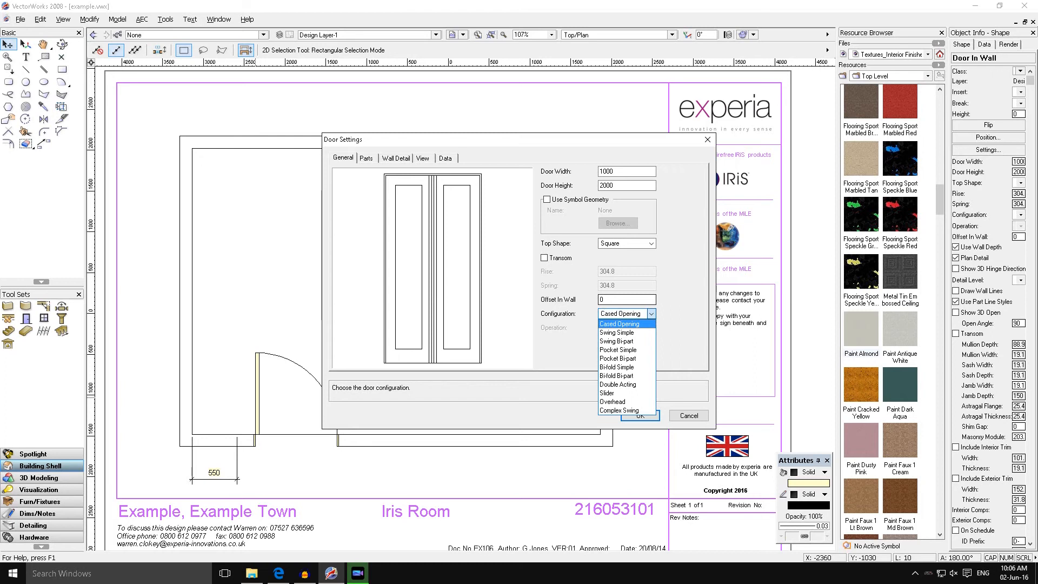
pyautogui.press('Return')
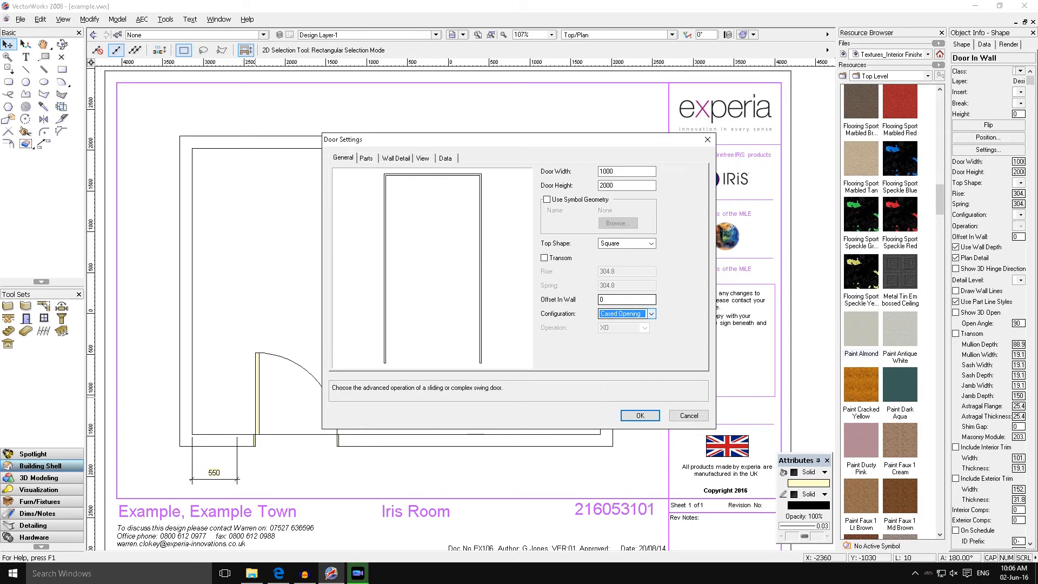
pyautogui.click(651, 314)
pyautogui.press('Down')
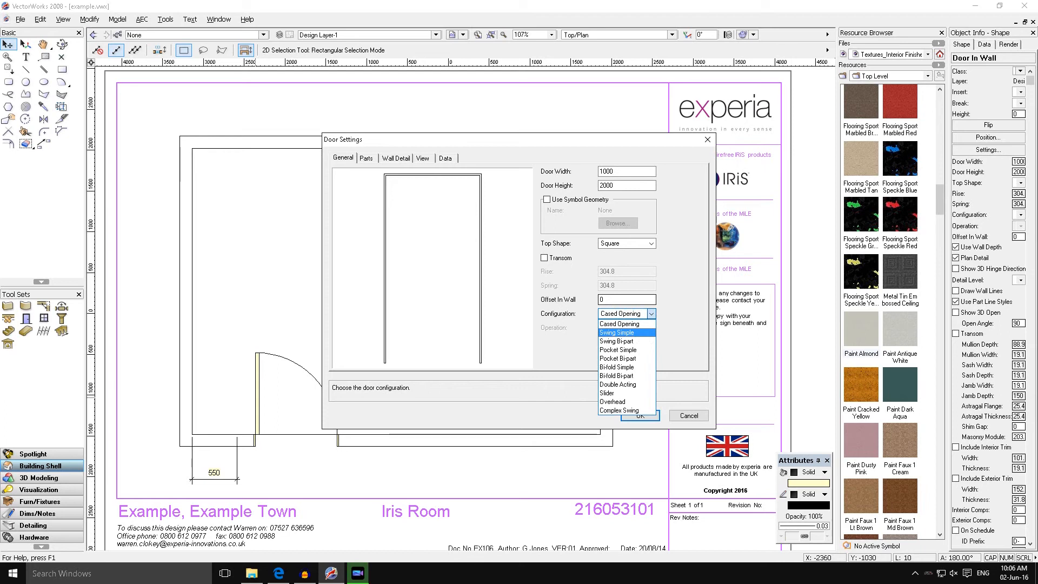
pyautogui.press('Return')
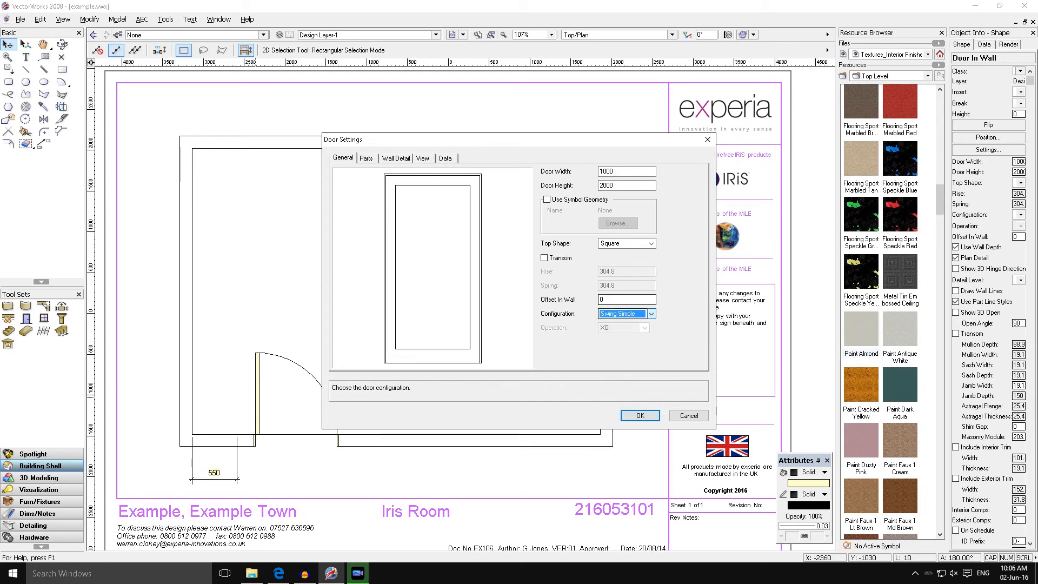
pyautogui.click(641, 416)
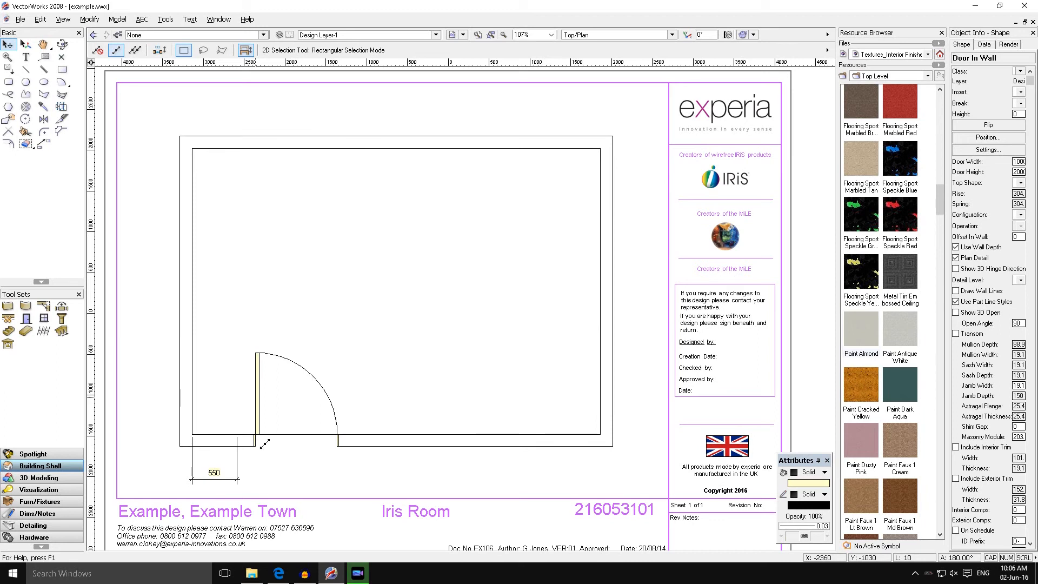
# Move the door along the bottom wall so its left jamb's outer edge aligns with the right witness line of the 550 dimension
pyautogui.scroll(2, 265, 443)
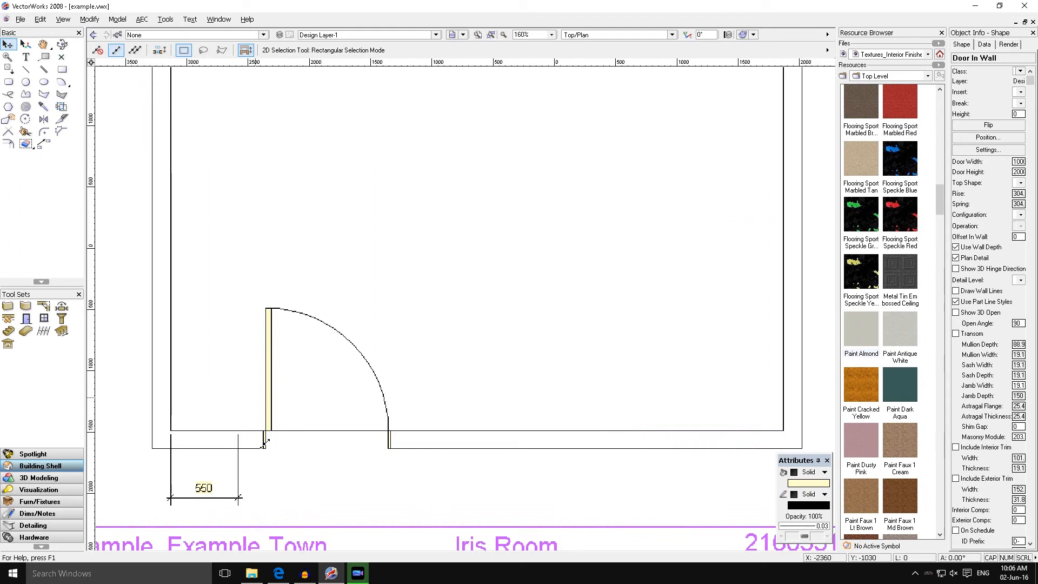
pyautogui.scroll(1, 265, 443)
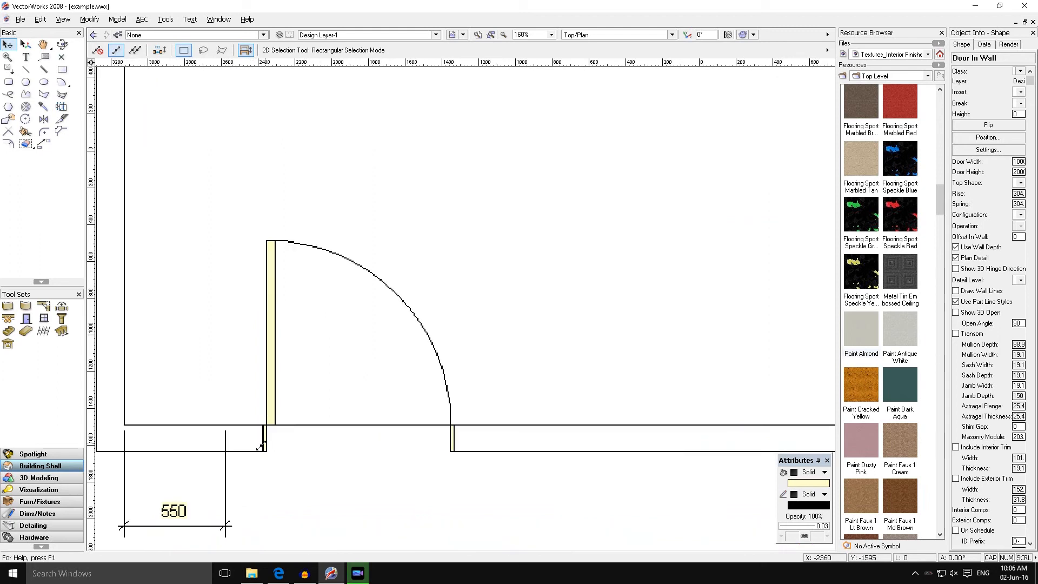
pyautogui.scroll(2, 261, 444)
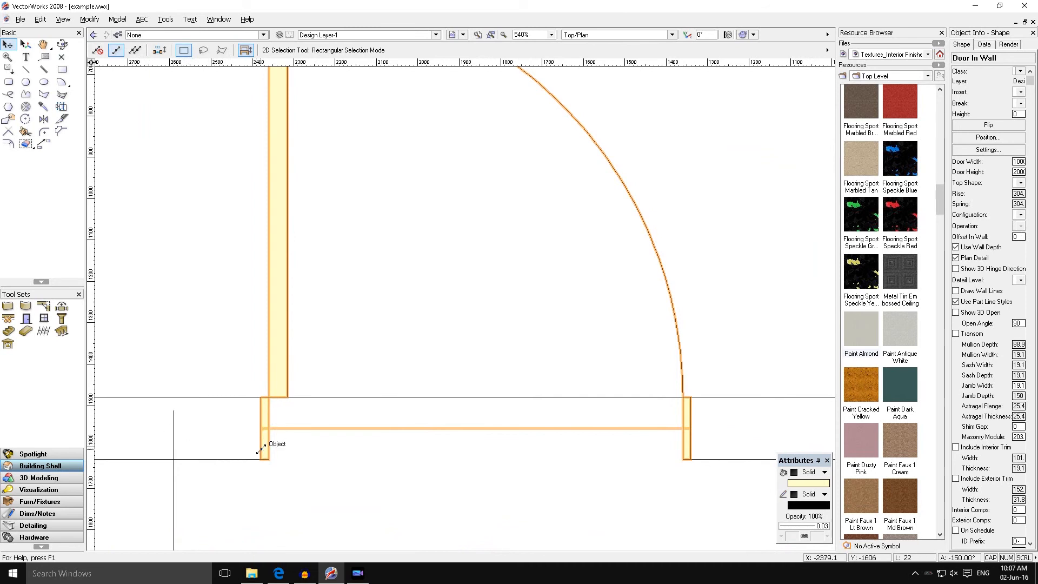
pyautogui.moveTo(258, 450); pyautogui.dragTo(174, 454)
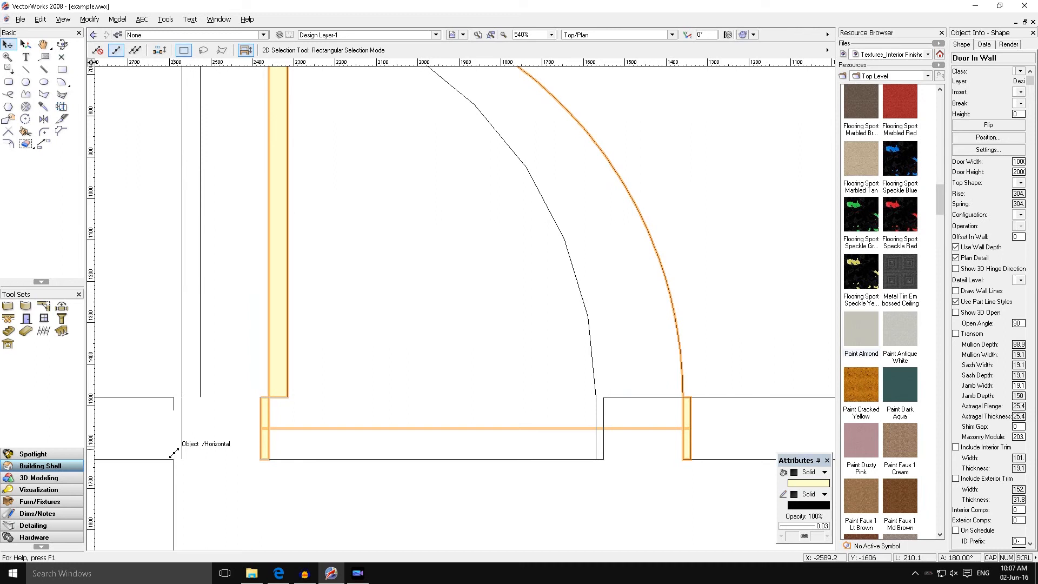
pyautogui.moveTo(173, 454); pyautogui.dragTo(174, 454)
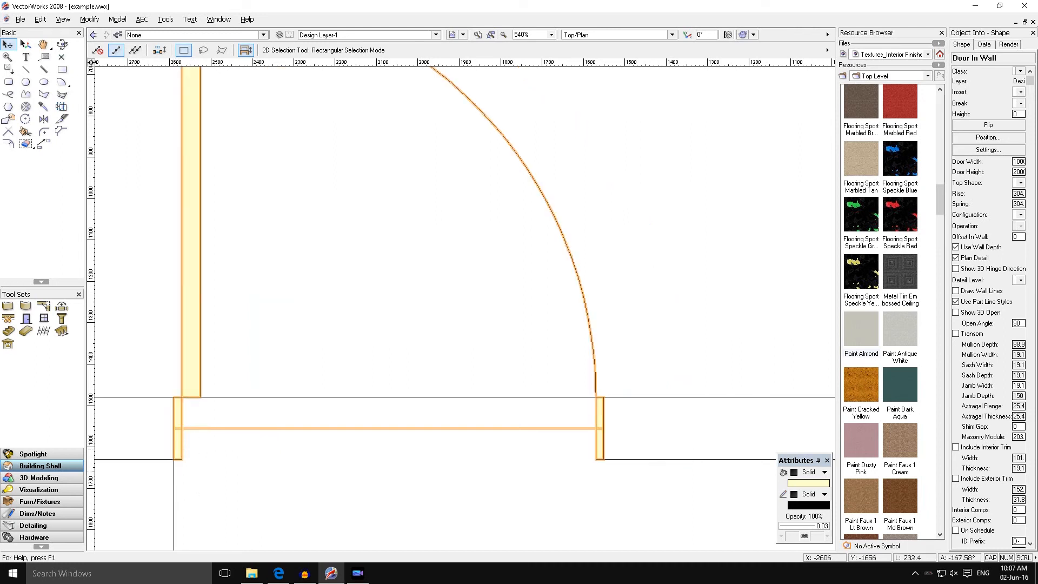
# Delete the 550 dimension below the bottom wall
pyautogui.scroll(-2, 173, 504)
pyautogui.scroll(-1, 169, 485)
pyautogui.scroll(2, 135, 520)
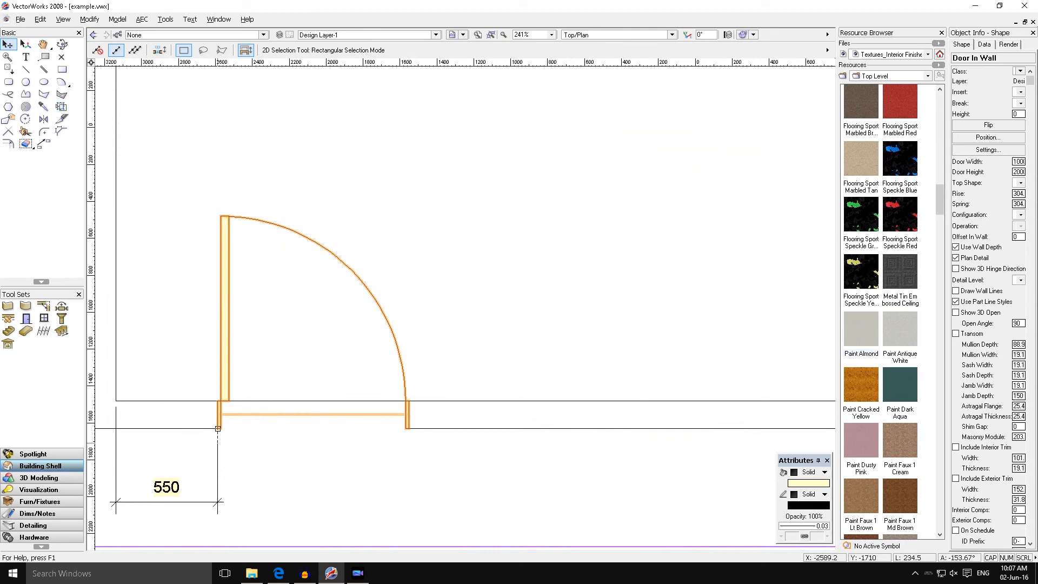
pyautogui.click(167, 491)
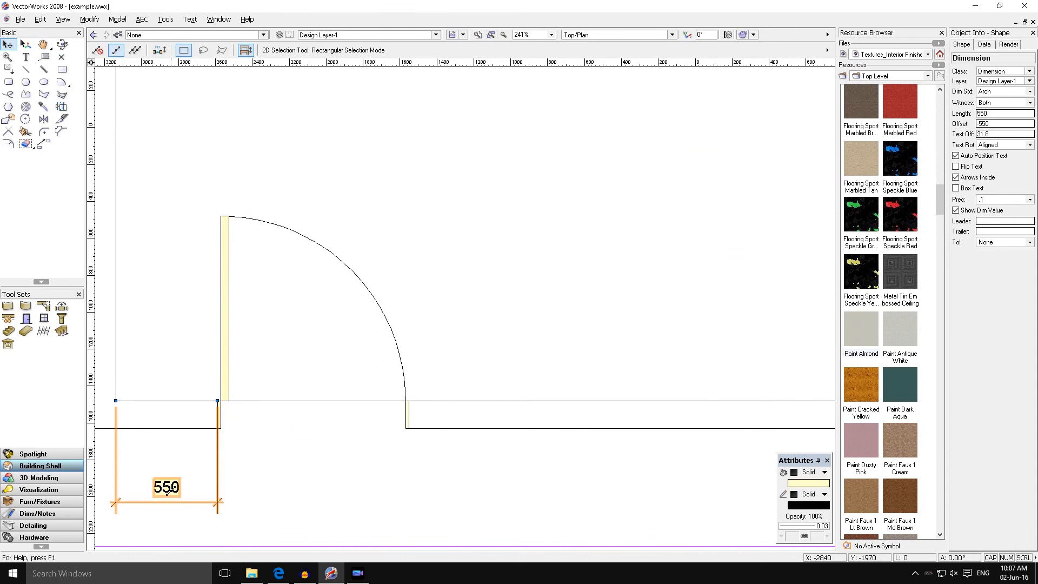
pyautogui.press('Delete')
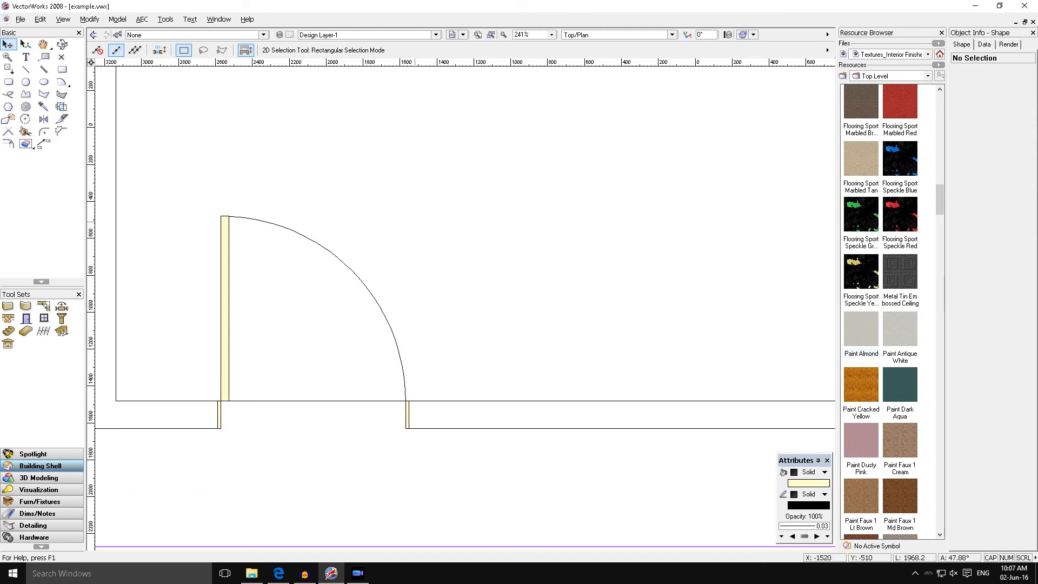
# Set the door's fill colour to bright blue
pyautogui.scroll(-3, 415, 222)
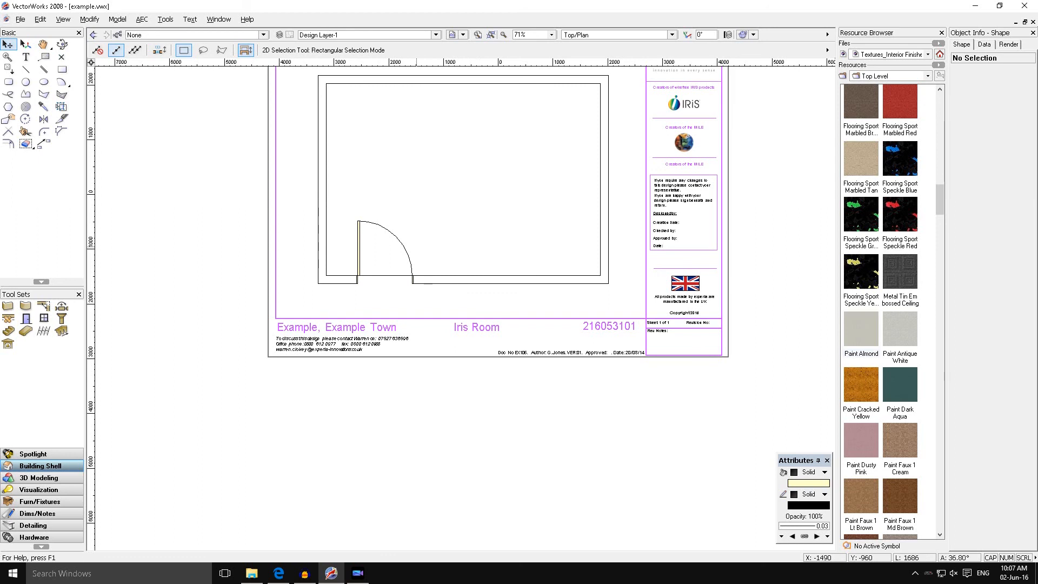
pyautogui.click(358, 247)
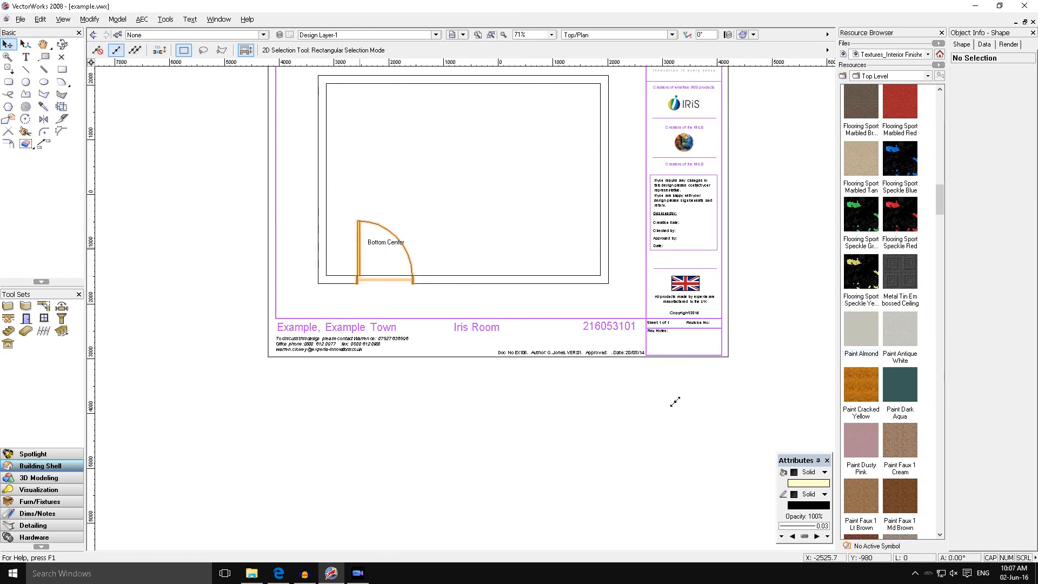
pyautogui.click(809, 483)
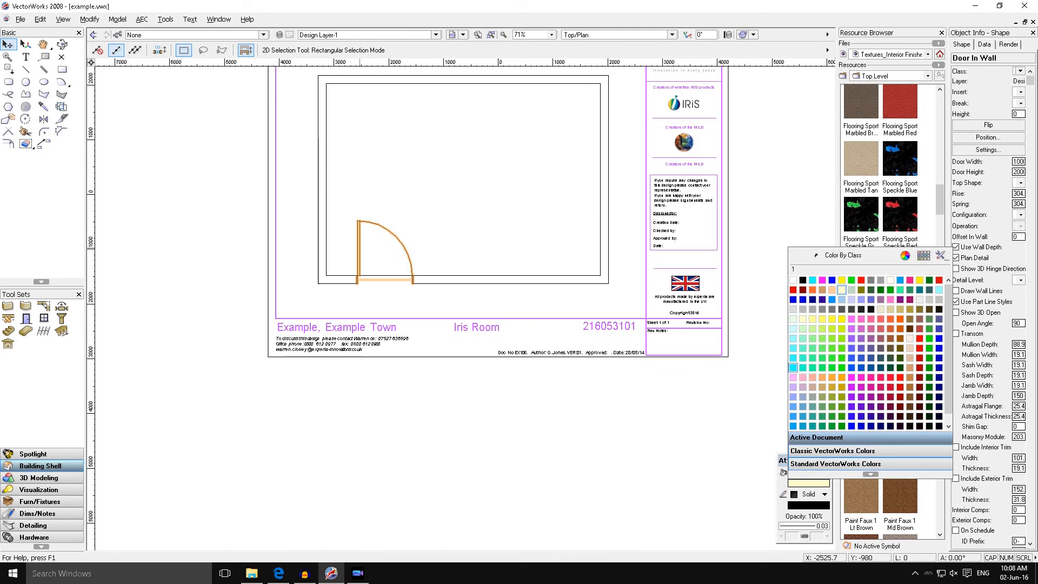
pyautogui.click(793, 426)
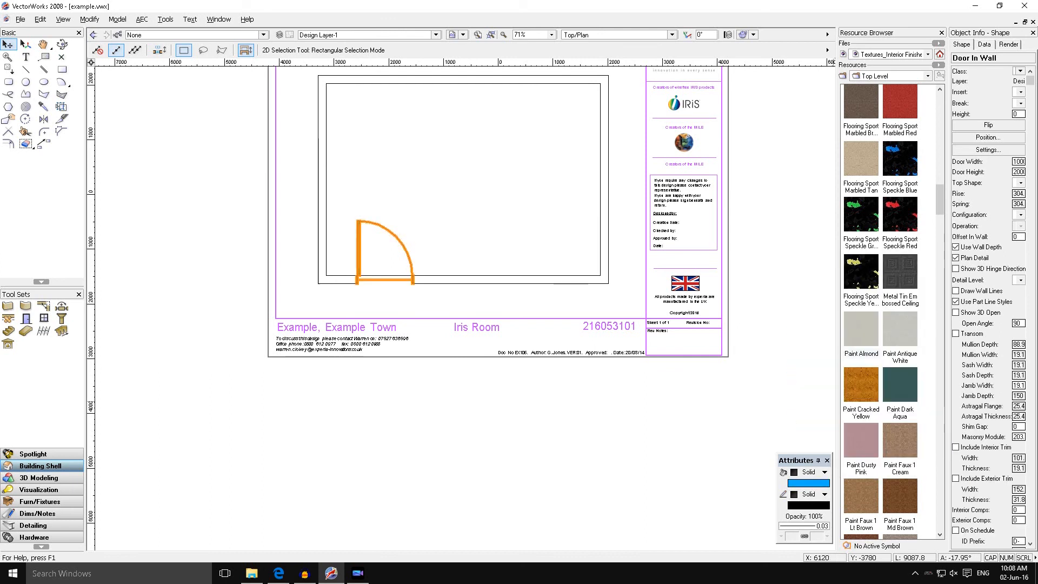
# Apply the Tile Travertine 1 Dk Brown texture from the interior finish textures to the selected door
pyautogui.moveTo(940, 200); pyautogui.dragTo(940, 349)
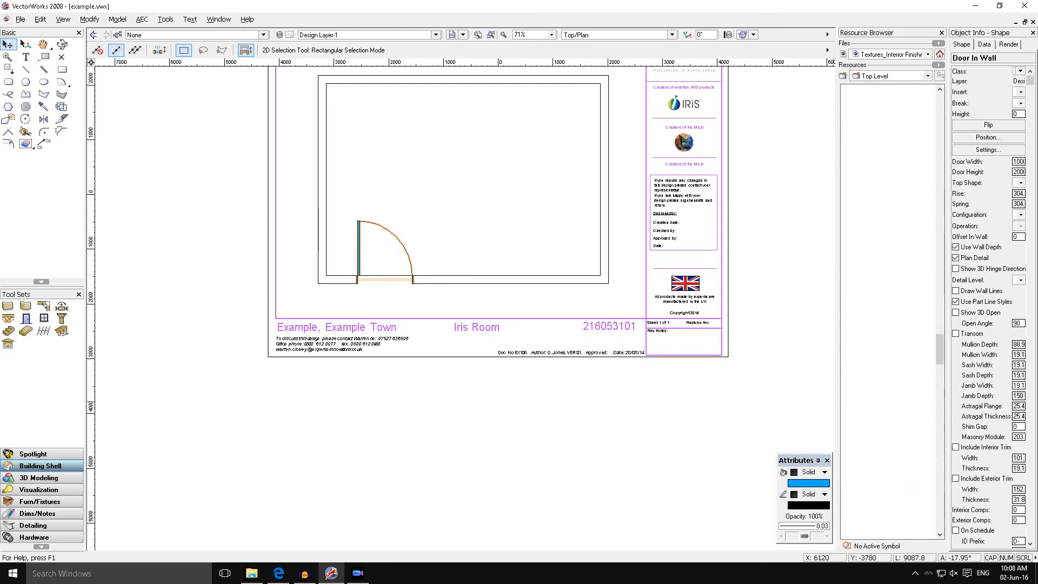
pyautogui.click(940, 380)
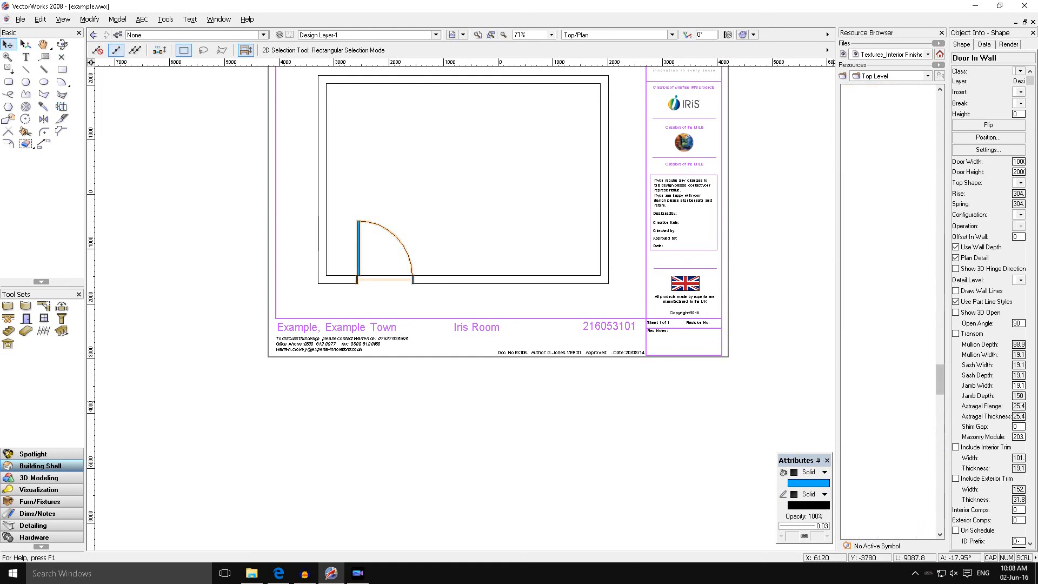
pyautogui.click(940, 465)
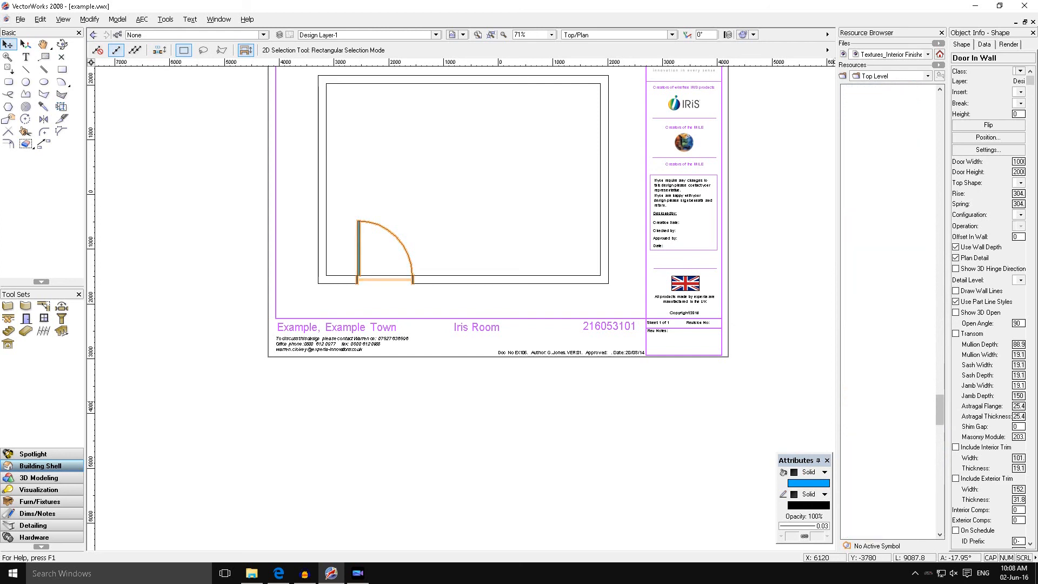
pyautogui.click(940, 466)
pyautogui.click(940, 519)
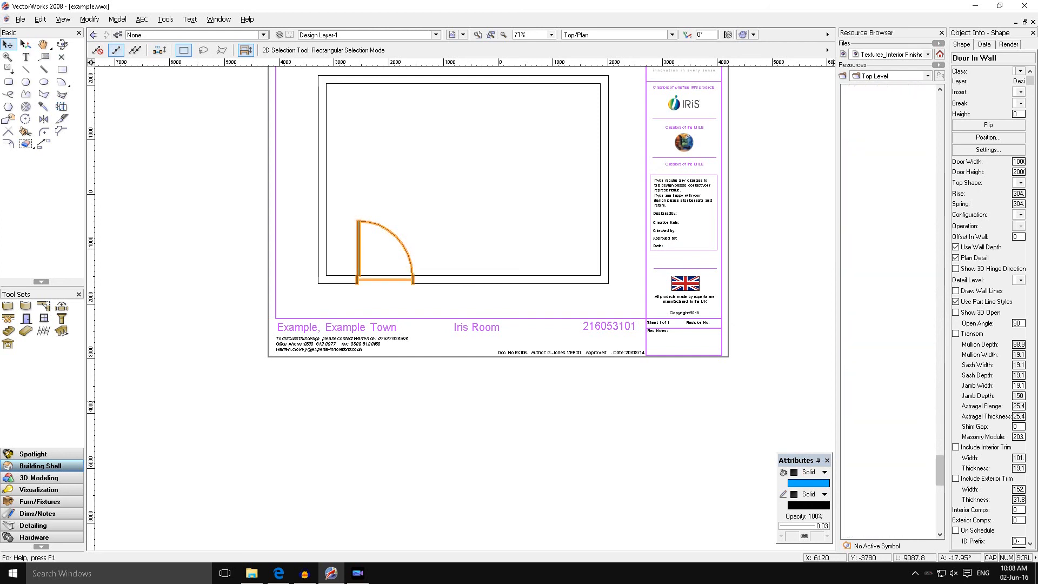
pyautogui.click(939, 519)
pyautogui.click(940, 522)
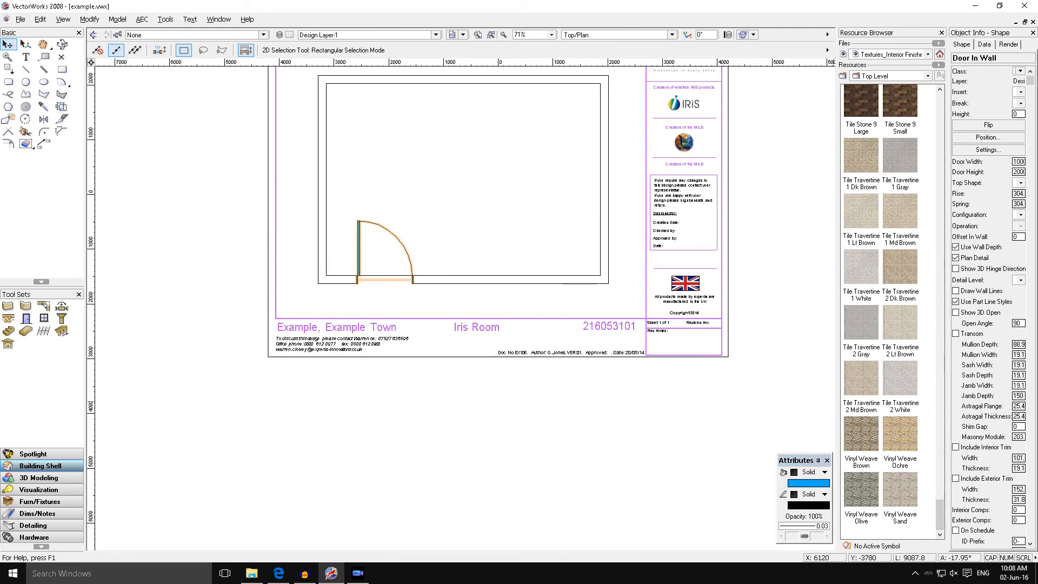
pyautogui.rightClick(866, 152)
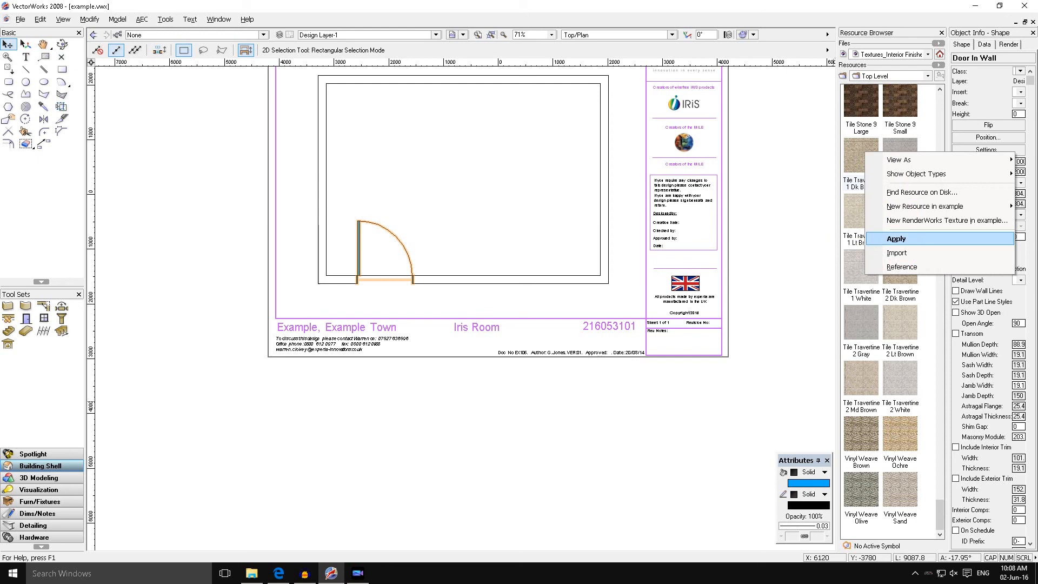
pyautogui.click(896, 238)
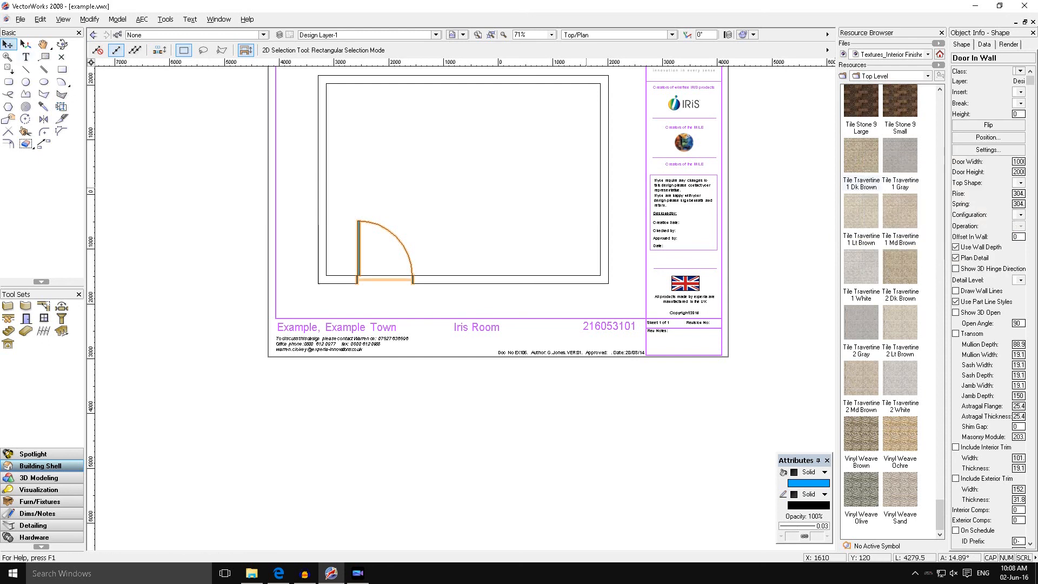